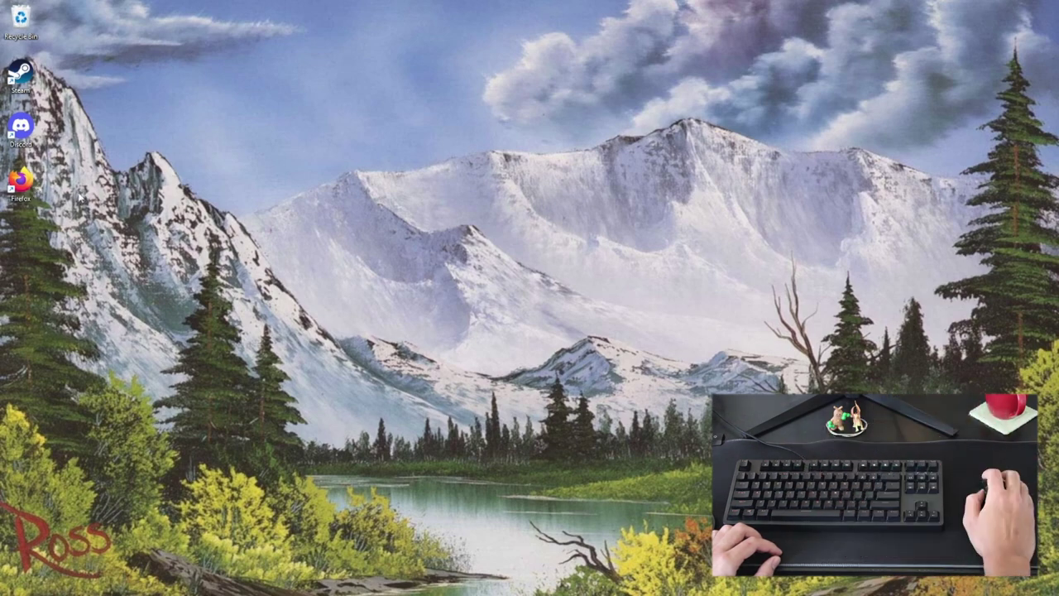
Launch Firefox from its desktop shortcut so it opens on the Google homepage.
right_click(21, 183)
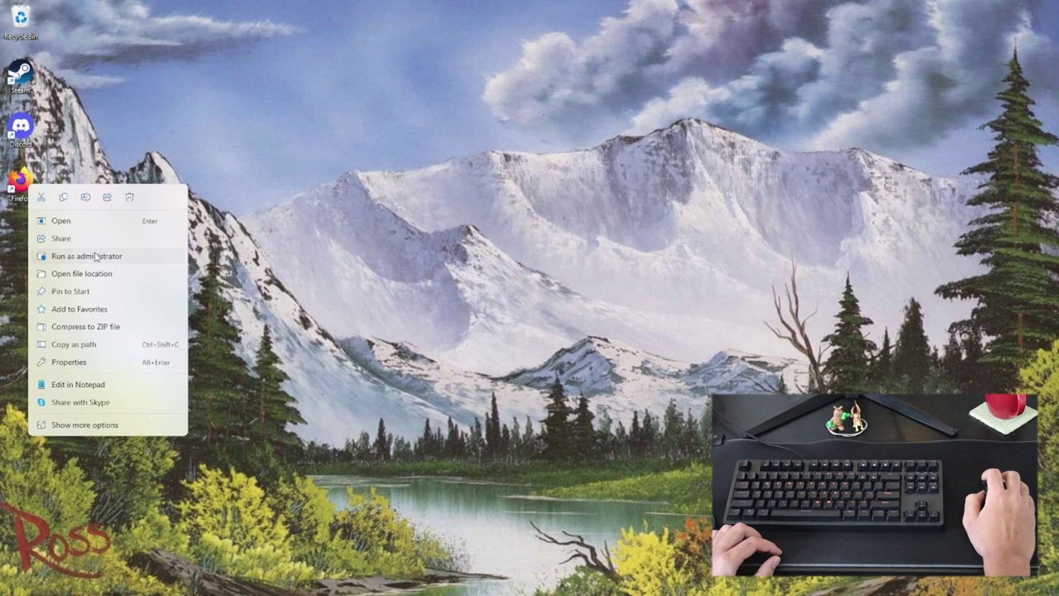
left_click(97, 258)
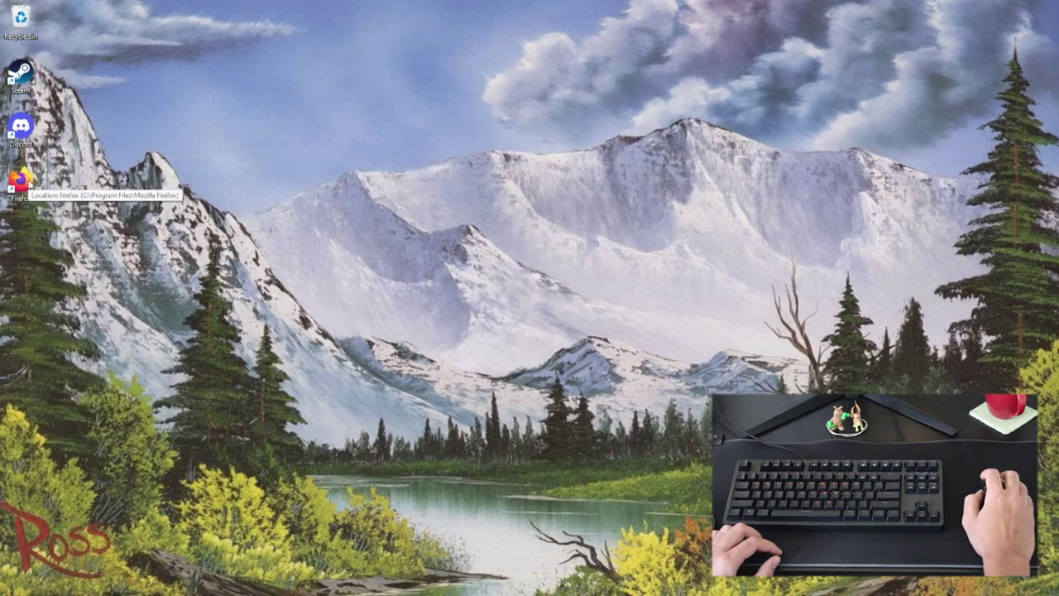
right_click(25, 184)
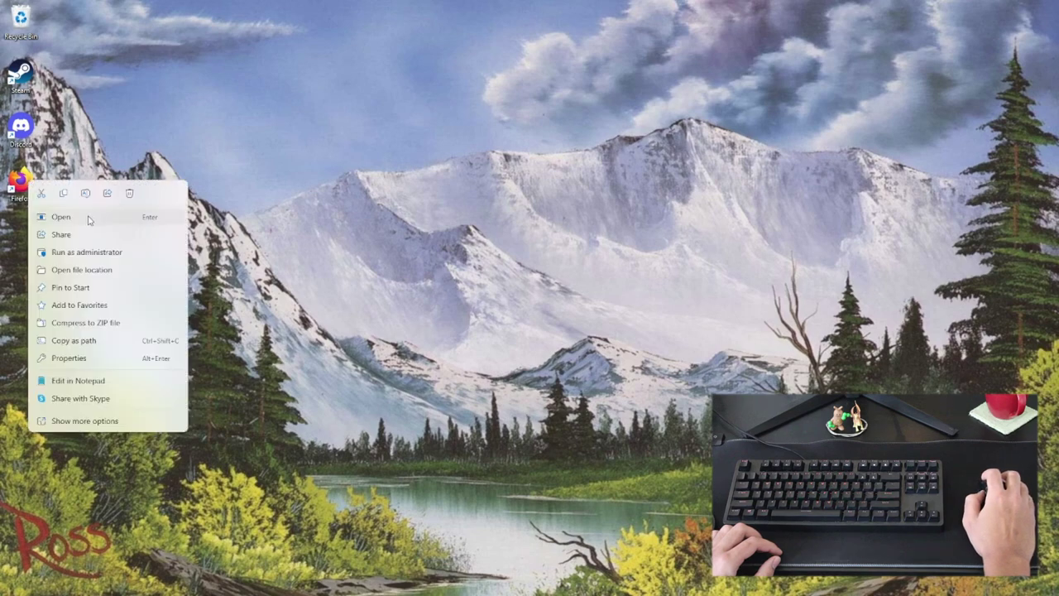
left_click(323, 129)
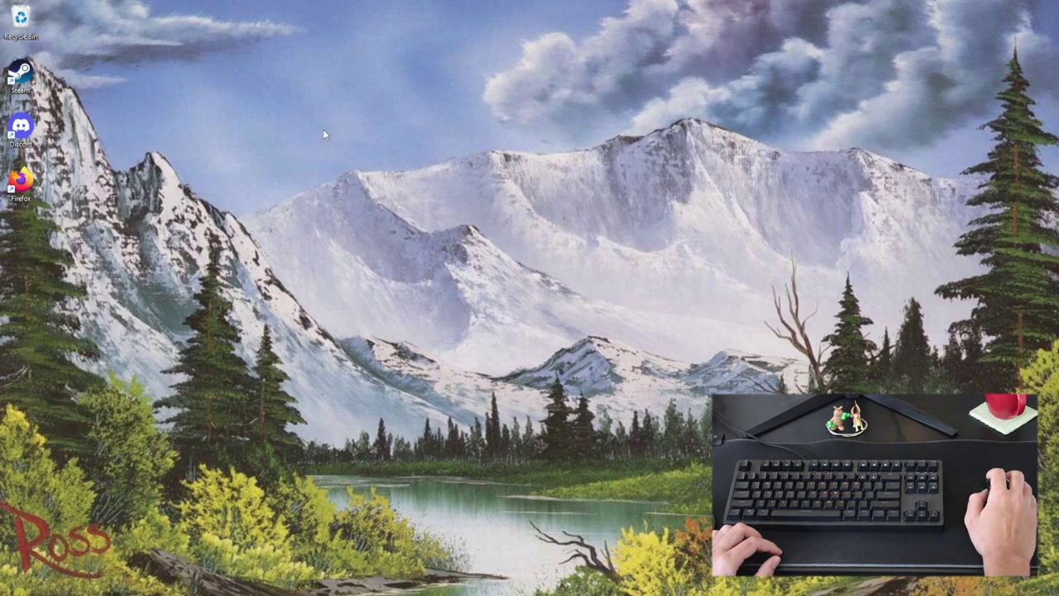
double_click(21, 181)
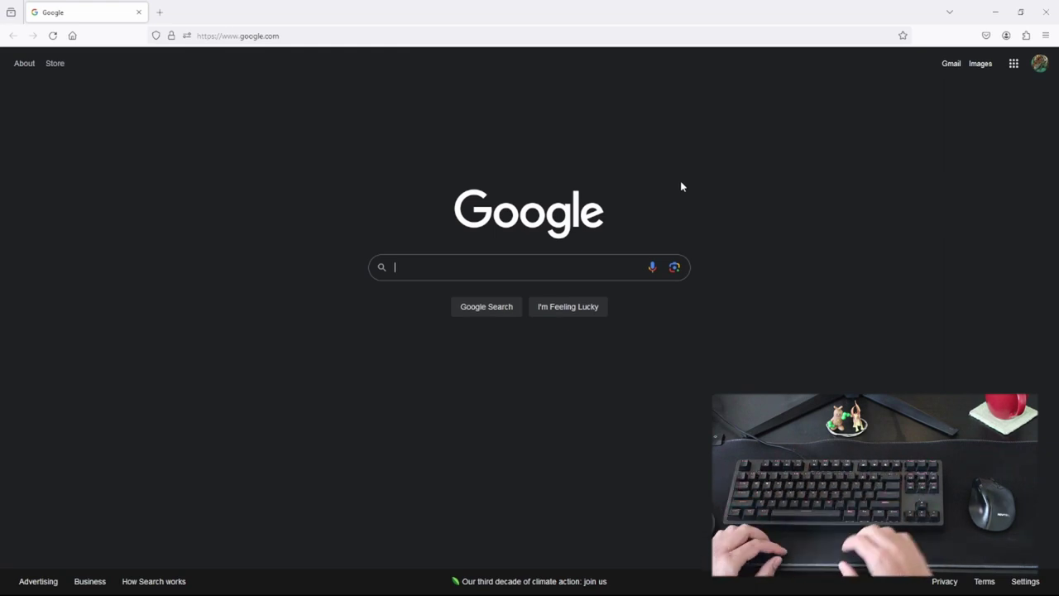
Highlight the entire google.com URL in Firefox's address bar.
left_click(331, 36)
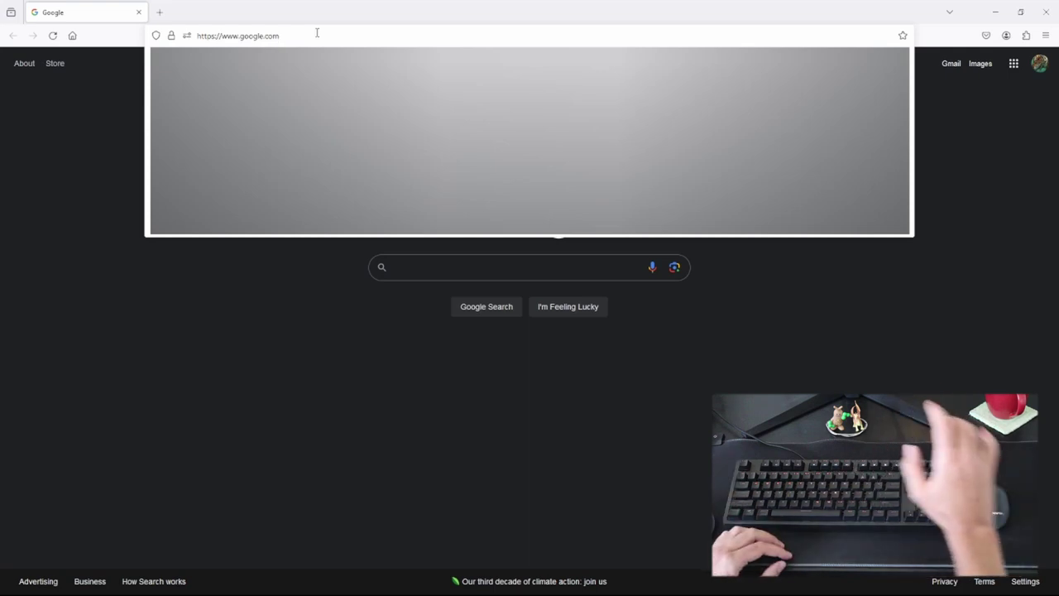
left_click(317, 36)
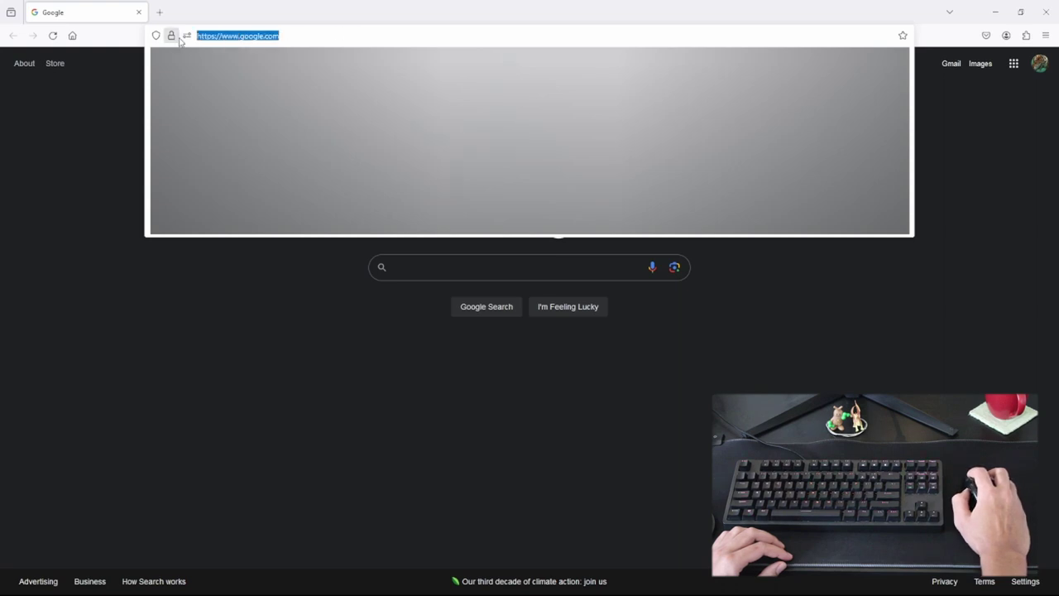
left_click(249, 35)
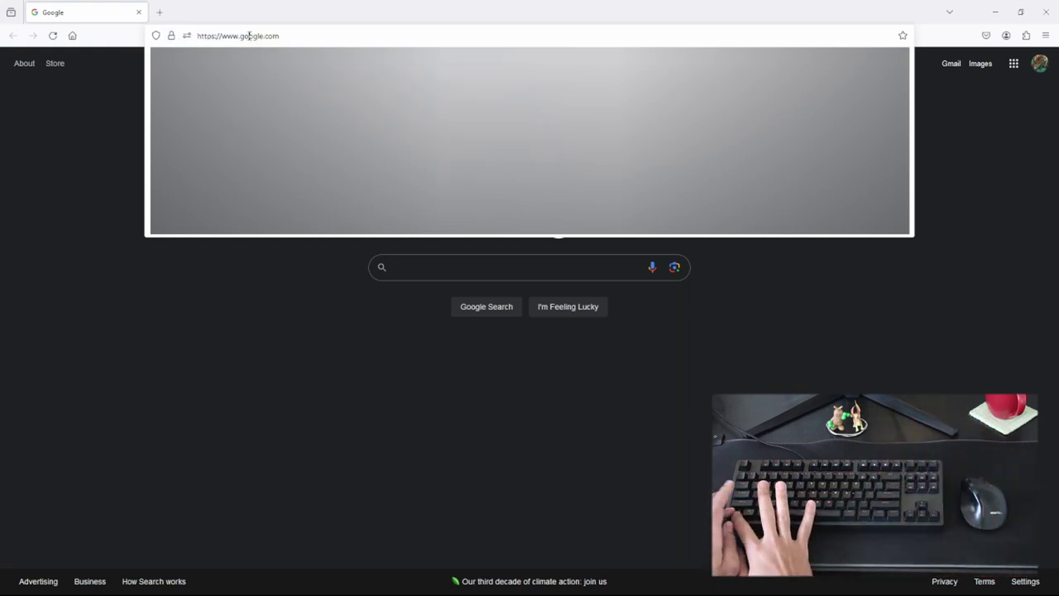
key("ctrl+a")
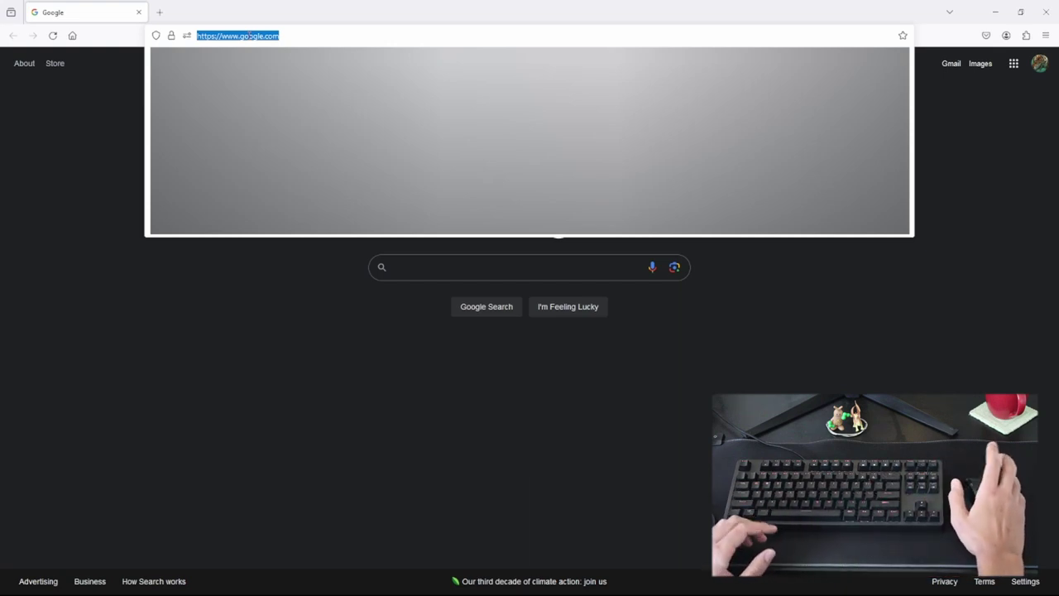
left_click(240, 36)
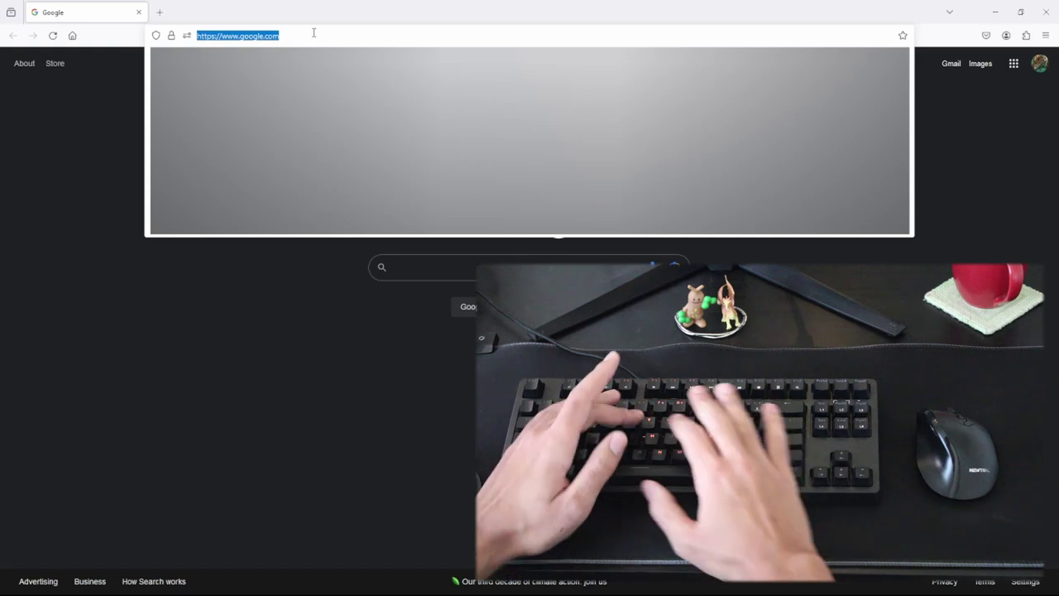
type("y")
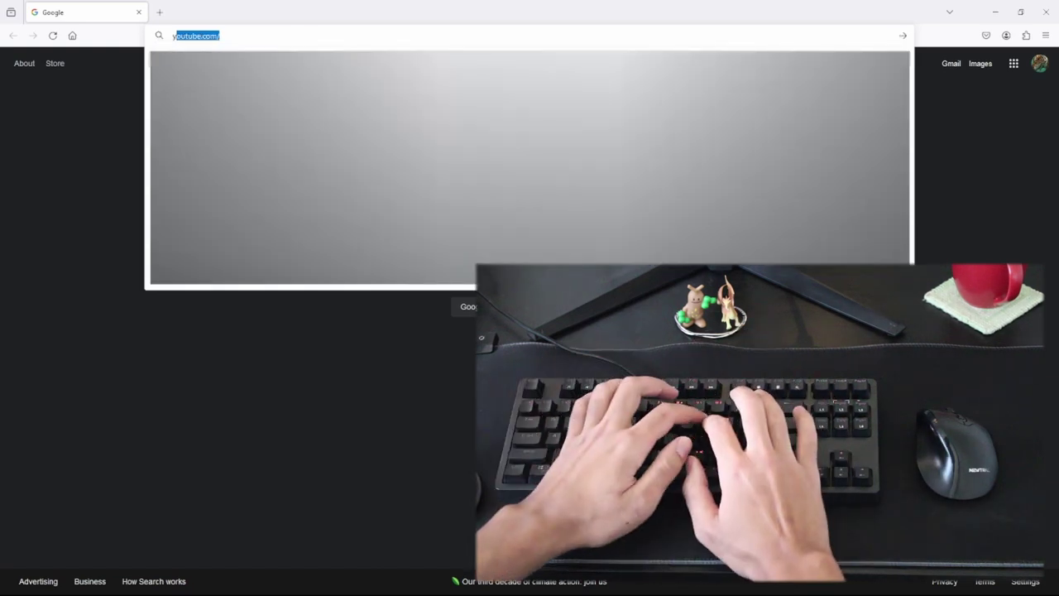
type("o")
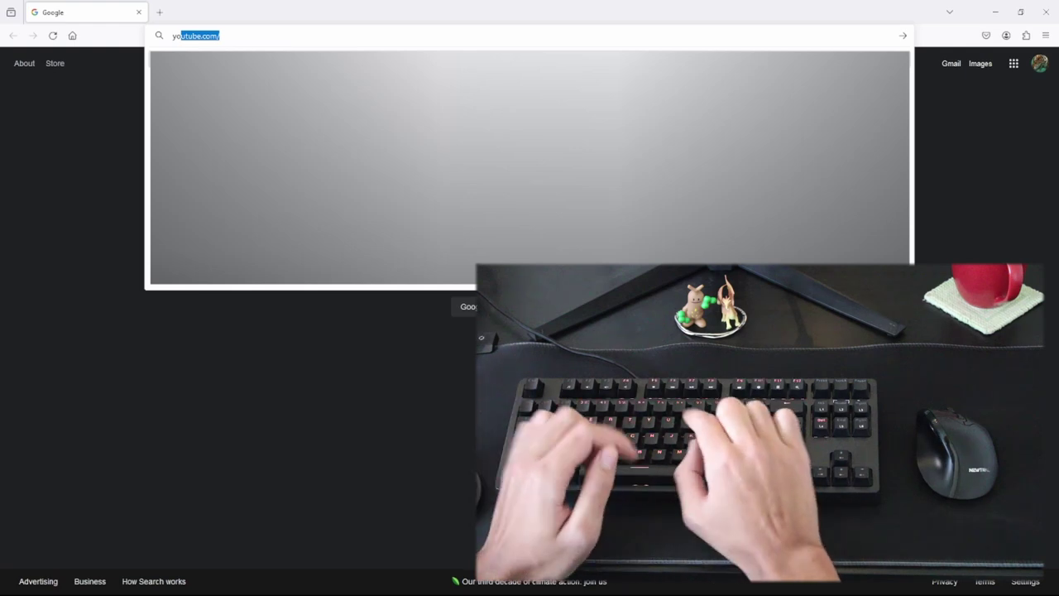
type("u")
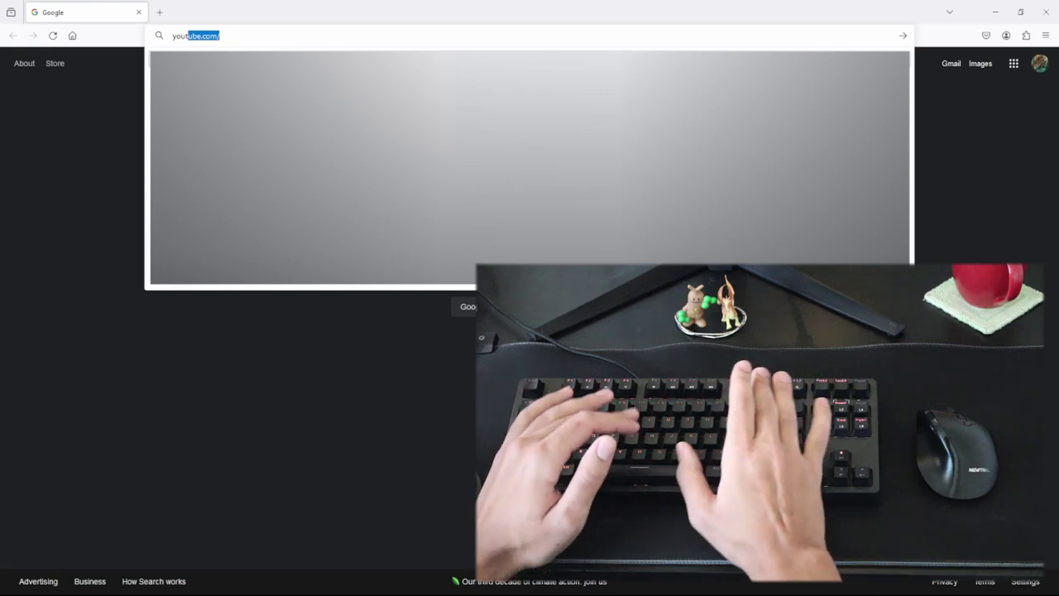
type("tu")
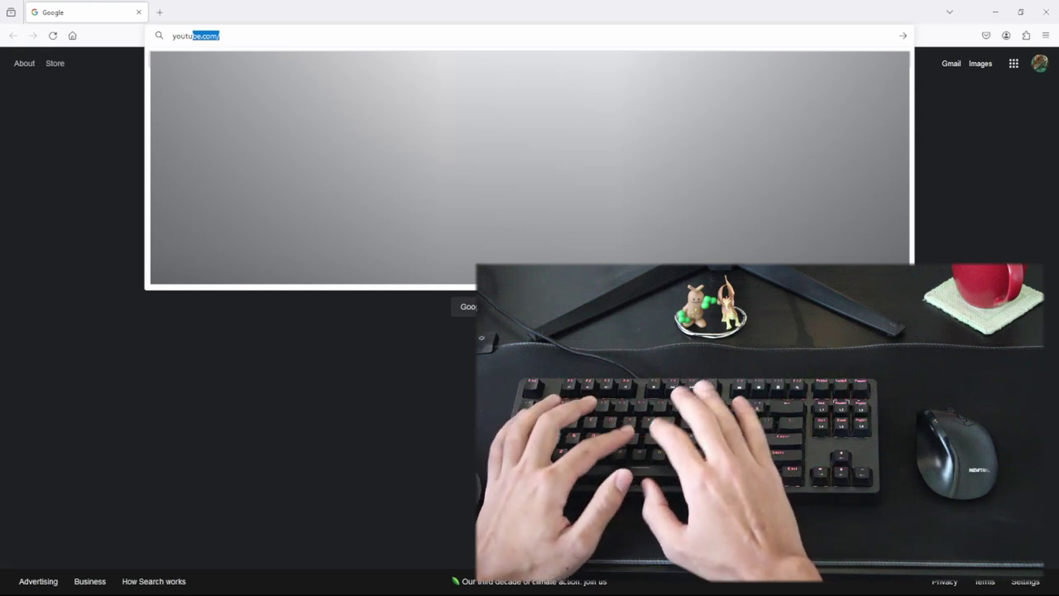
type("b")
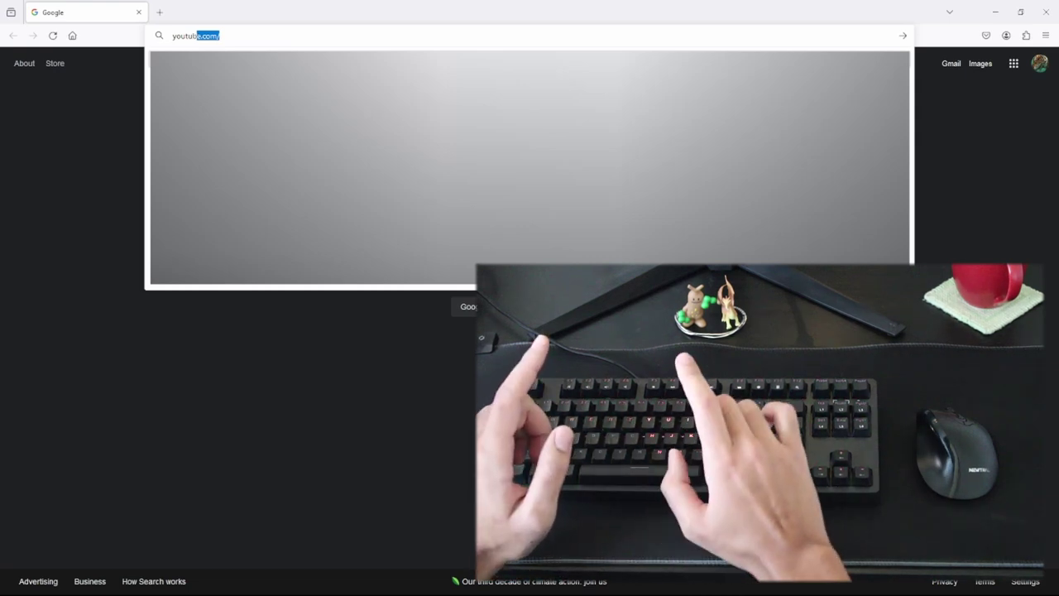
type("e")
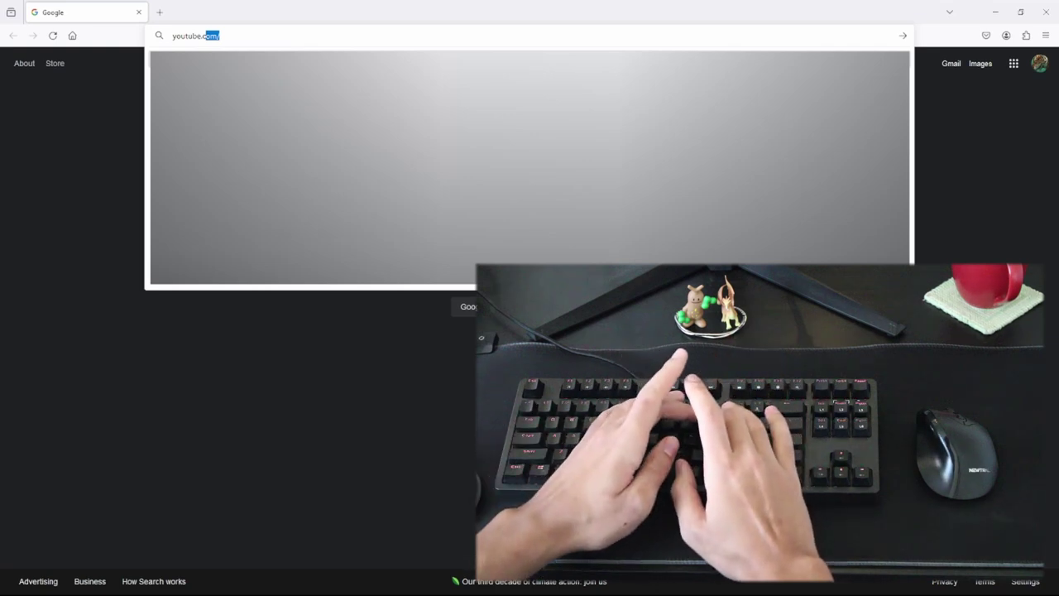
type("om")
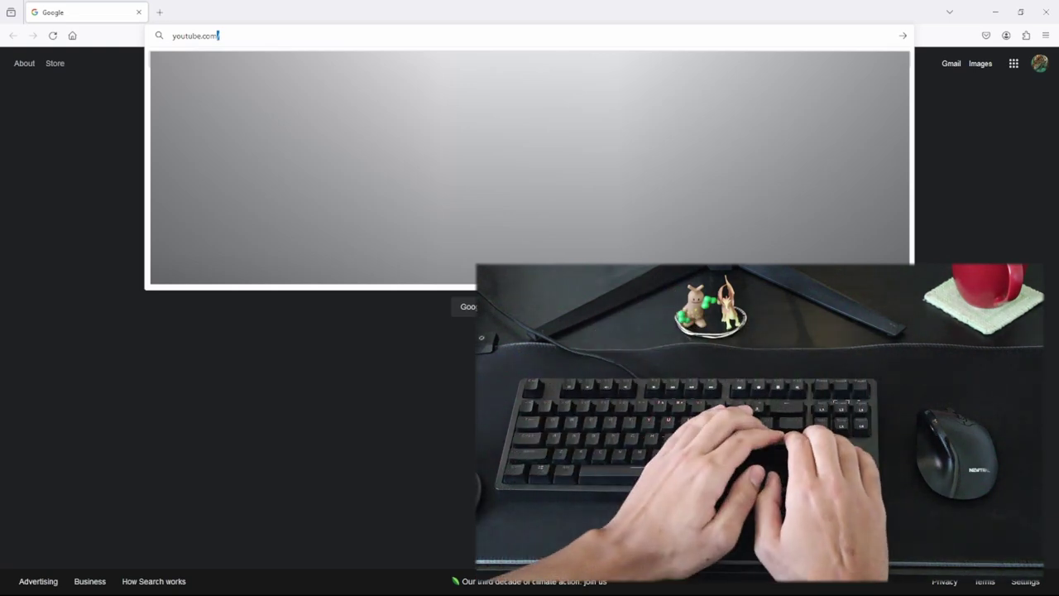
Load youtube.com from the address bar.
key("Return")
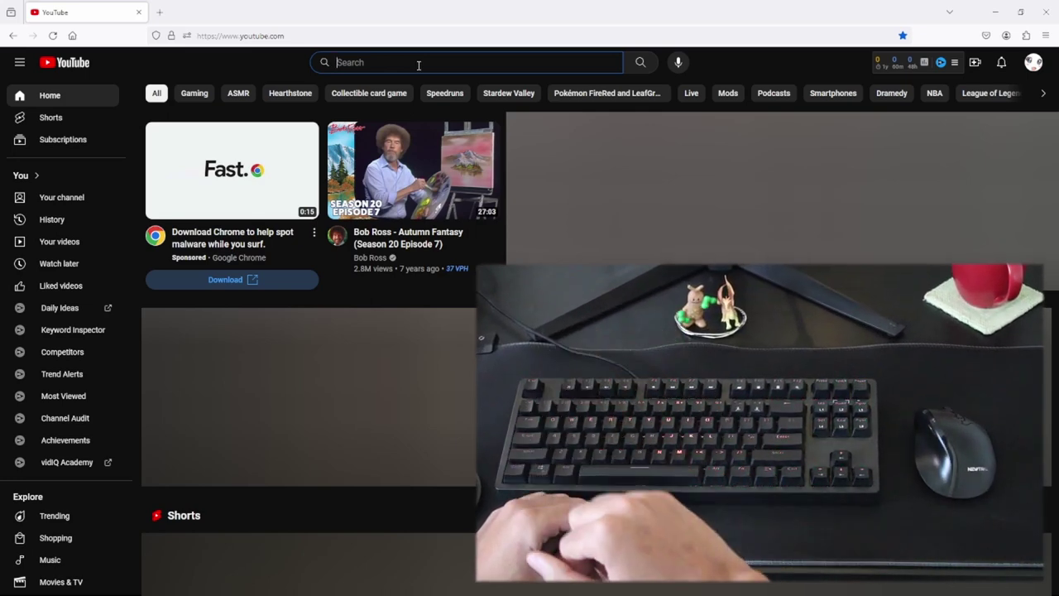
type("Rane")
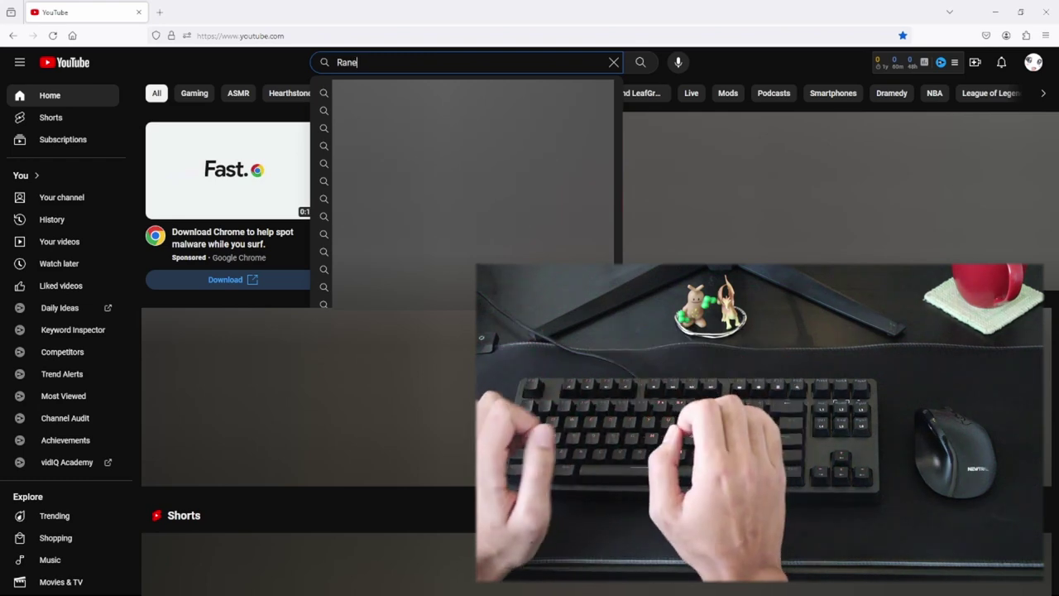
type("5")
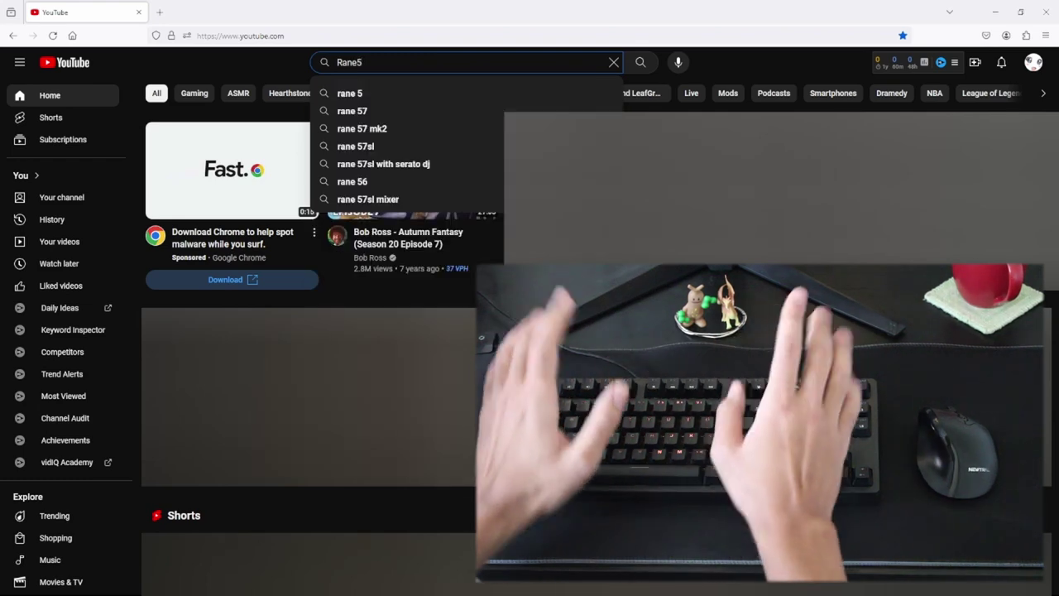
type("01")
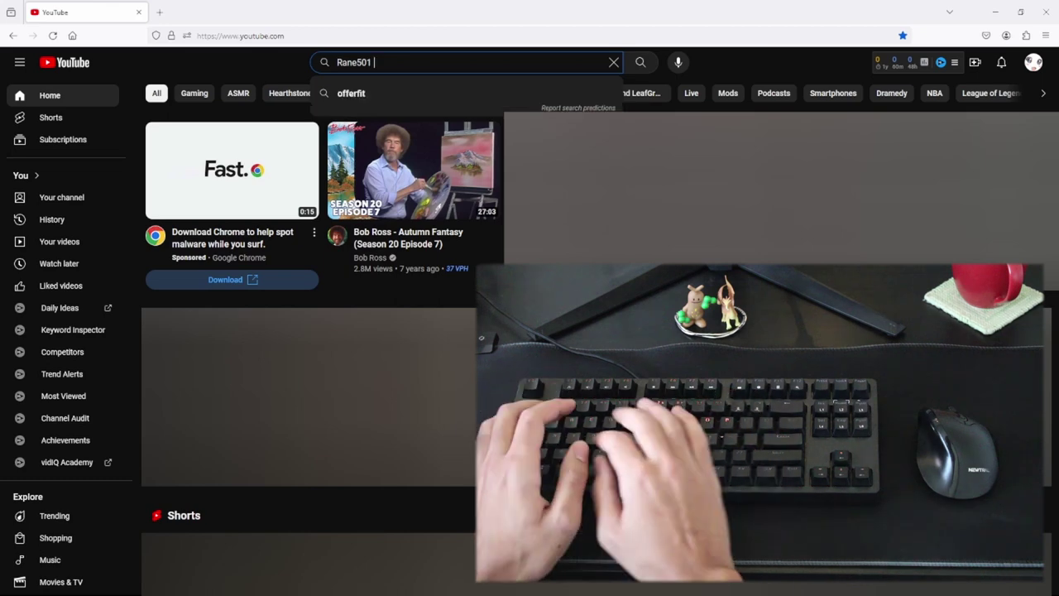
type("chan")
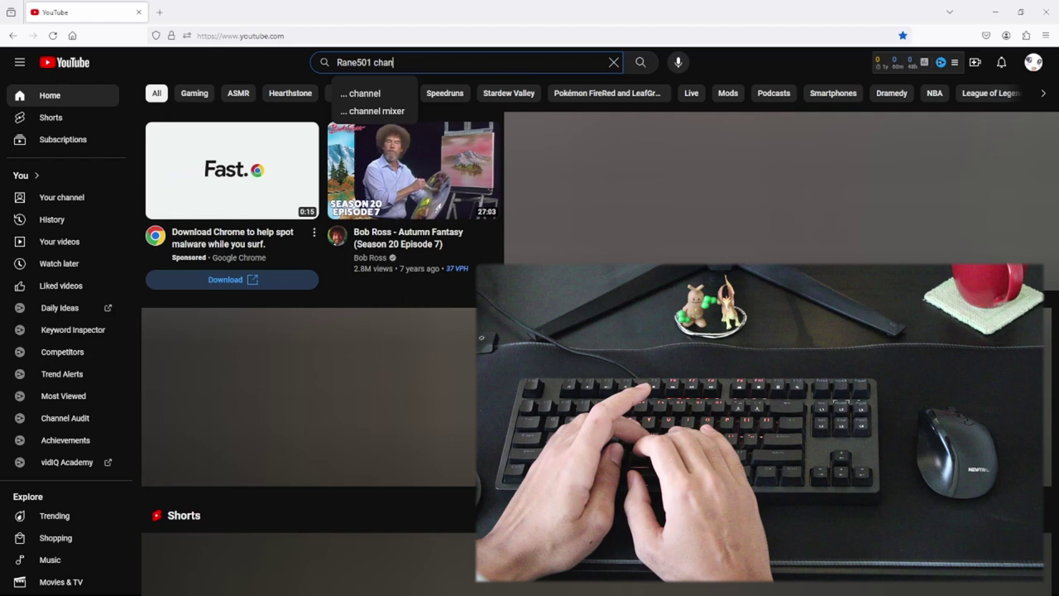
type("nel")
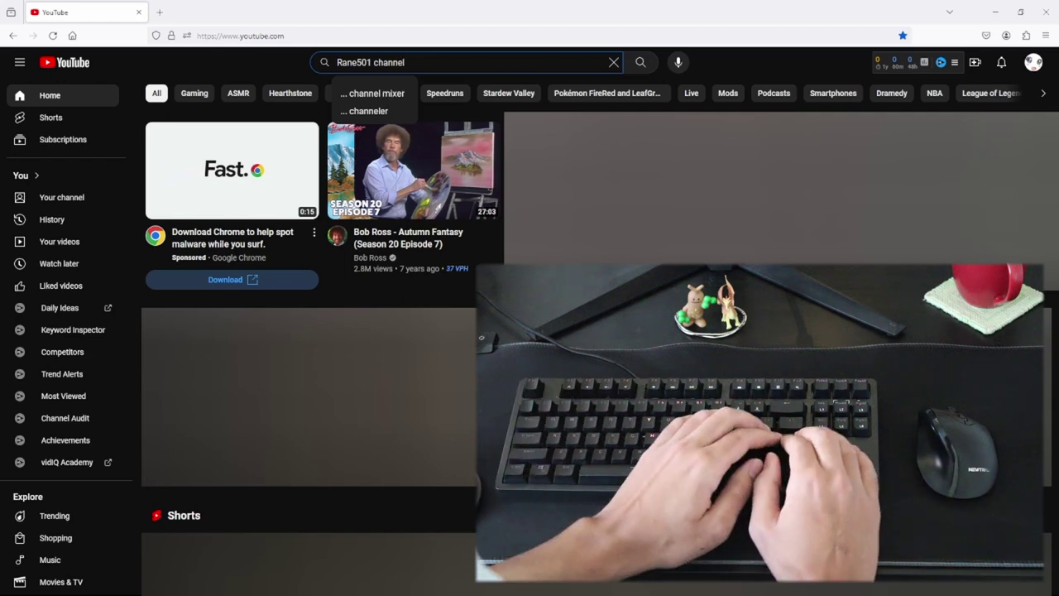
Submit the YouTube search for 'Rane501 channel'.
key("Return")
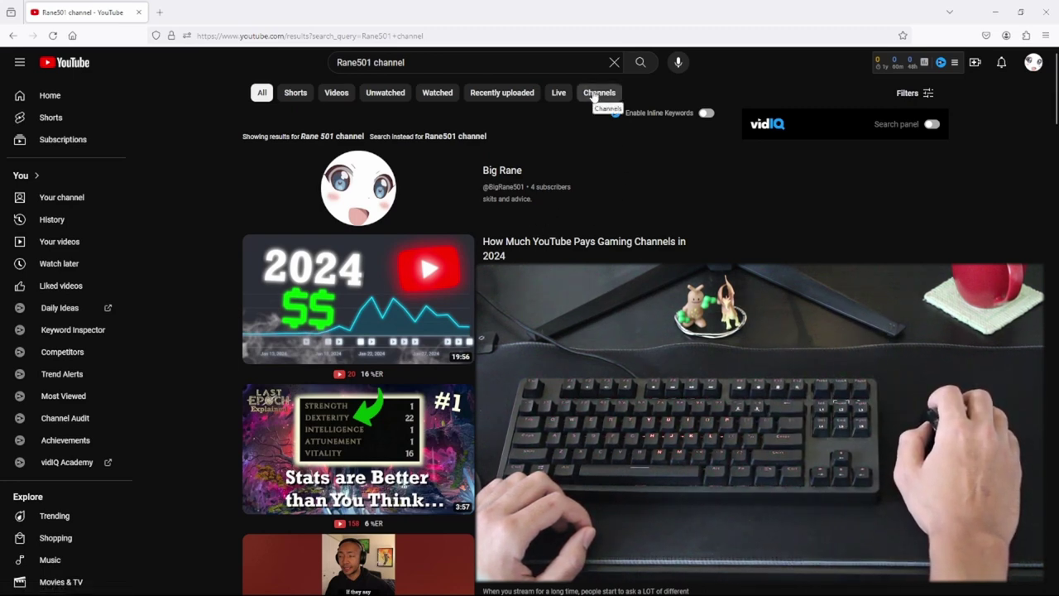
Apply the Channels filter to the search results.
left_click(592, 94)
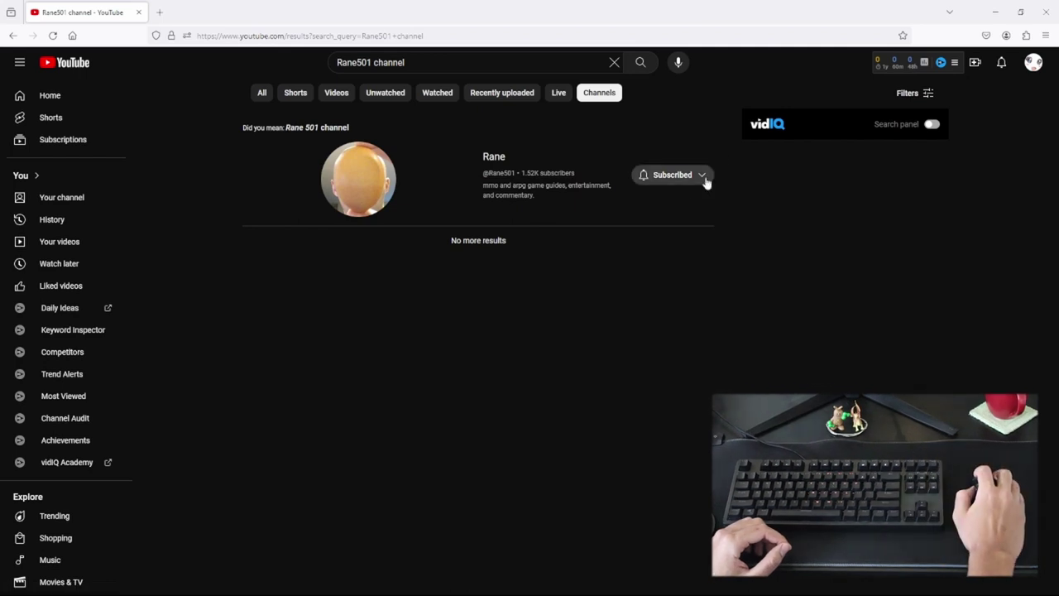
Switch the Rane channel's Subscribed notifications to Personalized.
left_click(703, 177)
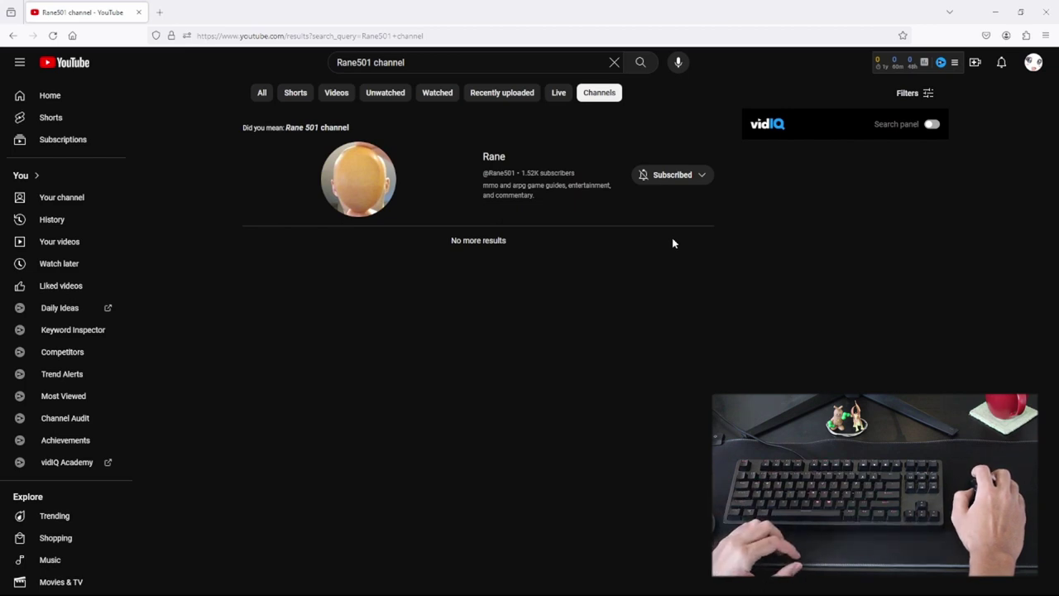
left_click(700, 174)
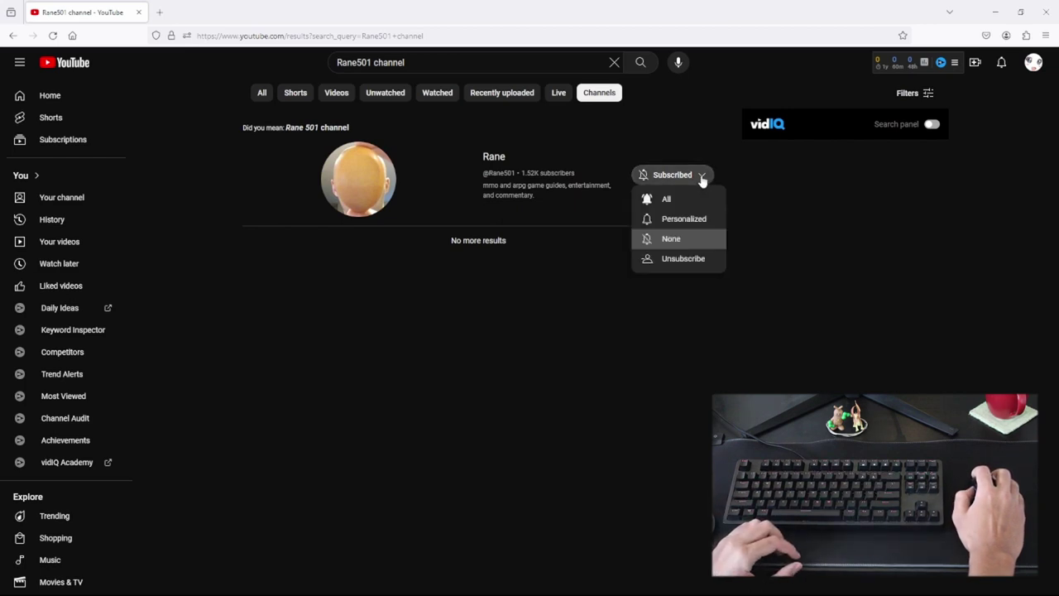
left_click(667, 220)
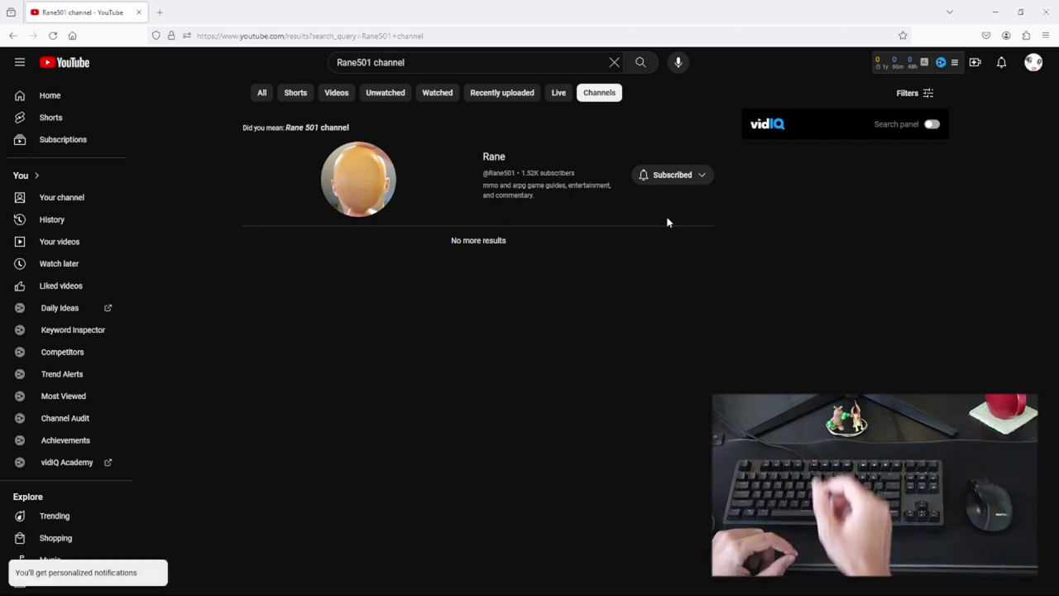